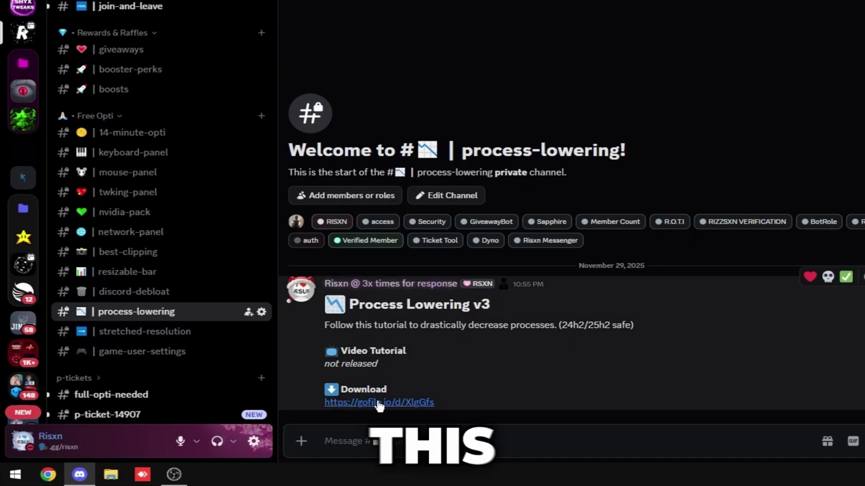
# Download the Process Lowering Pack V3 .rar from the Gofile link, extract it, and open its folder
pyautogui.click(377, 404)
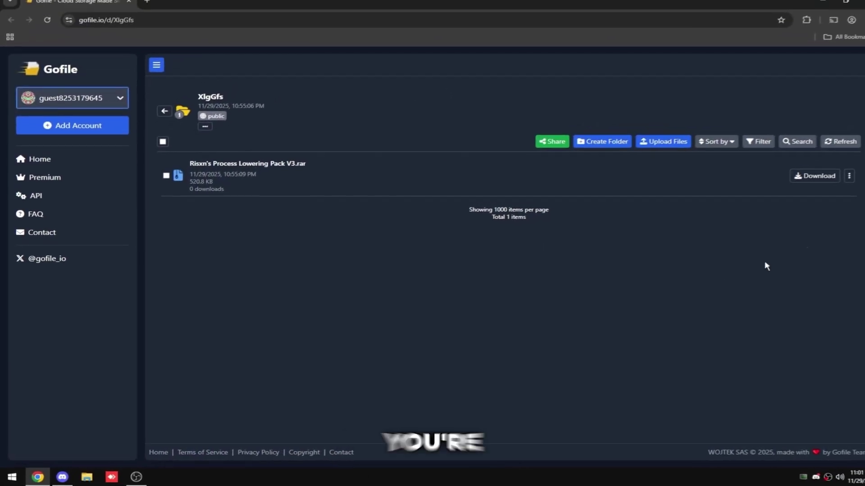
pyautogui.click(789, 184)
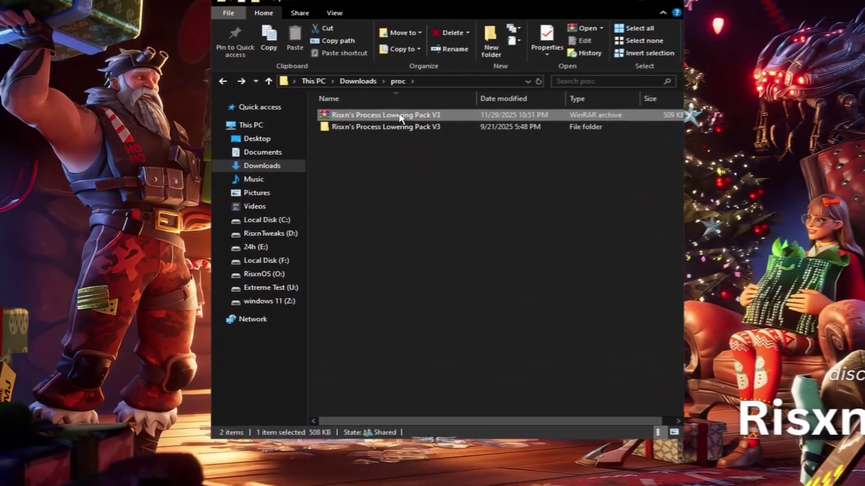
pyautogui.rightClick(351, 130)
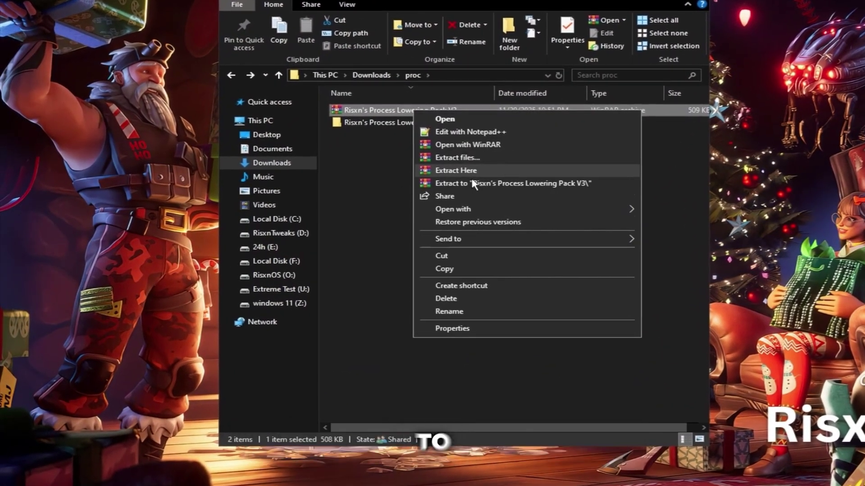
pyautogui.click(383, 178)
pyautogui.doubleClick(366, 122)
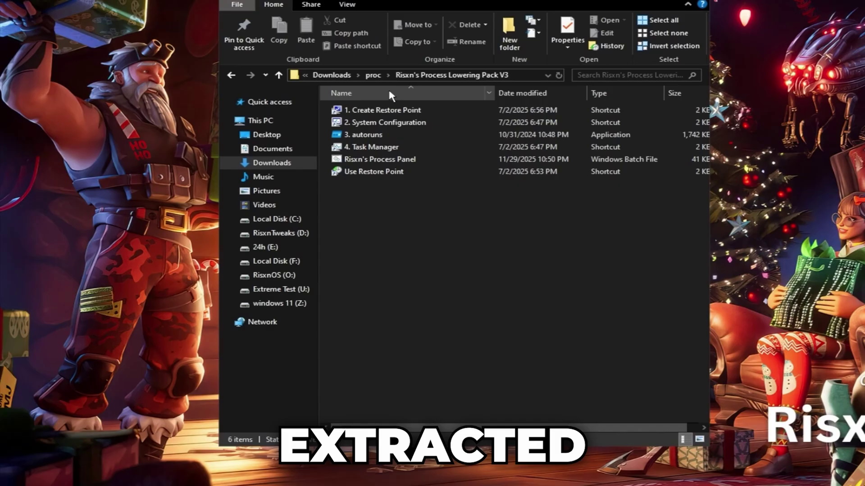
pyautogui.doubleClick(387, 108)
# Create a described restore point for Local Disk (C:)
pyautogui.click(604, 250)
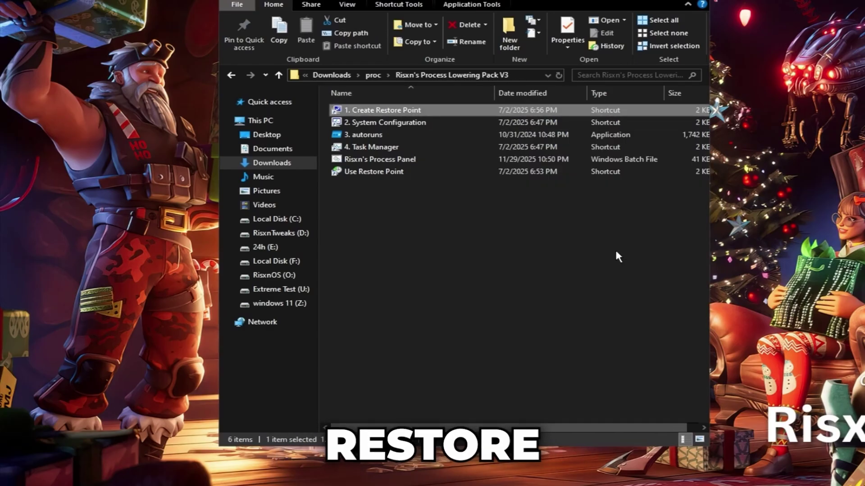
pyautogui.click(197, 211)
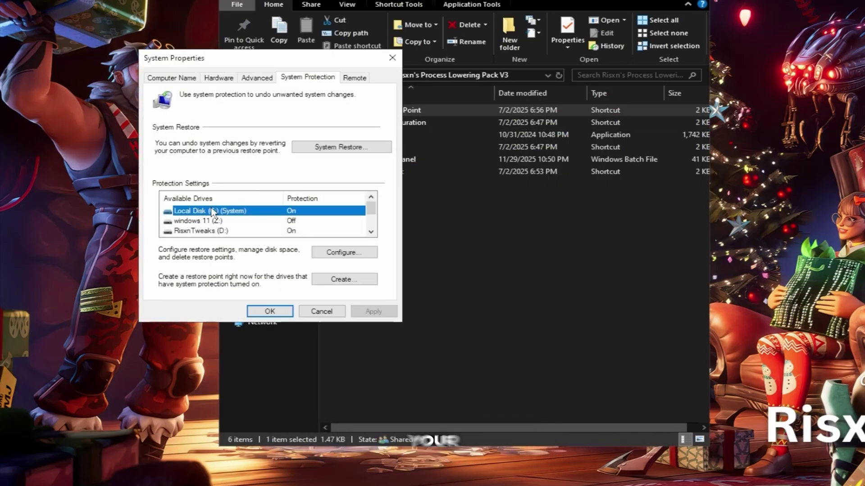
pyautogui.click(345, 279)
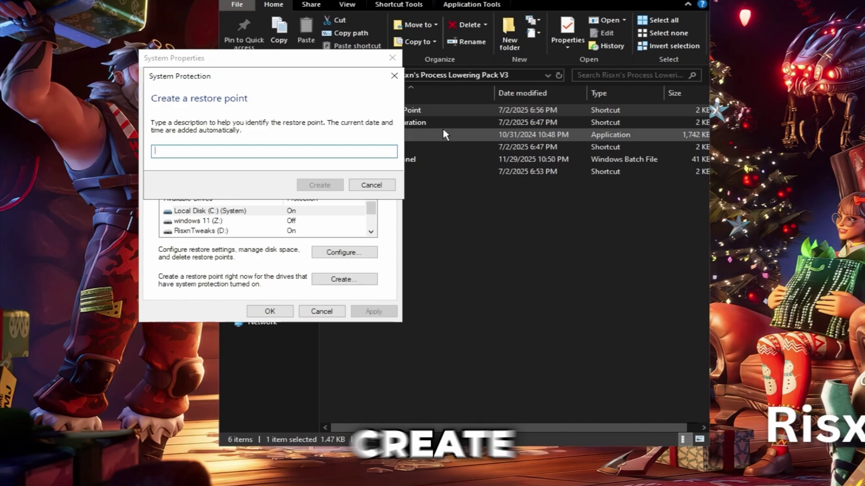
pyautogui.write('risxn proc')
pyautogui.press('Return')
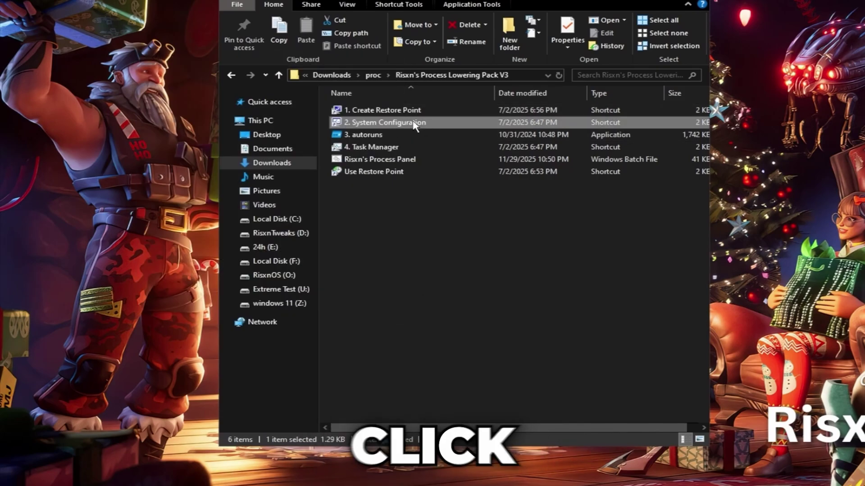
# Disable the Epic Games, LGHUB and SteelSeries GG updater services, hiding Microsoft services, and apply
pyautogui.doubleClick(415, 126)
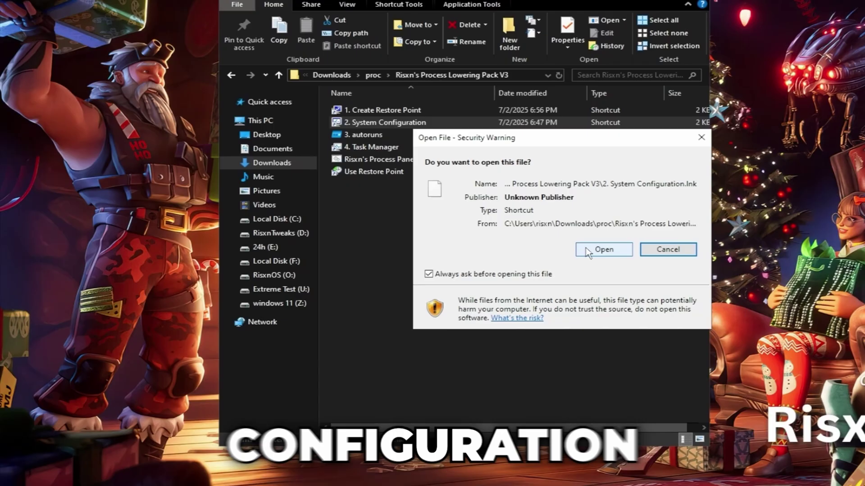
pyautogui.click(602, 250)
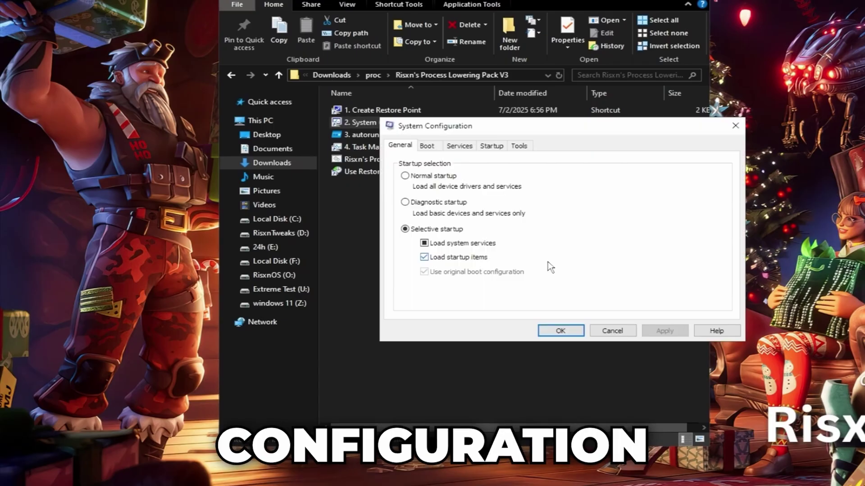
pyautogui.click(459, 146)
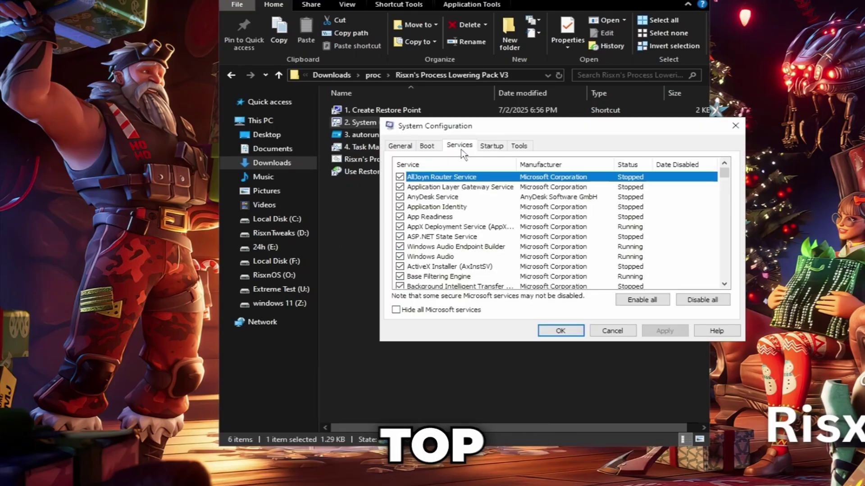
pyautogui.click(455, 311)
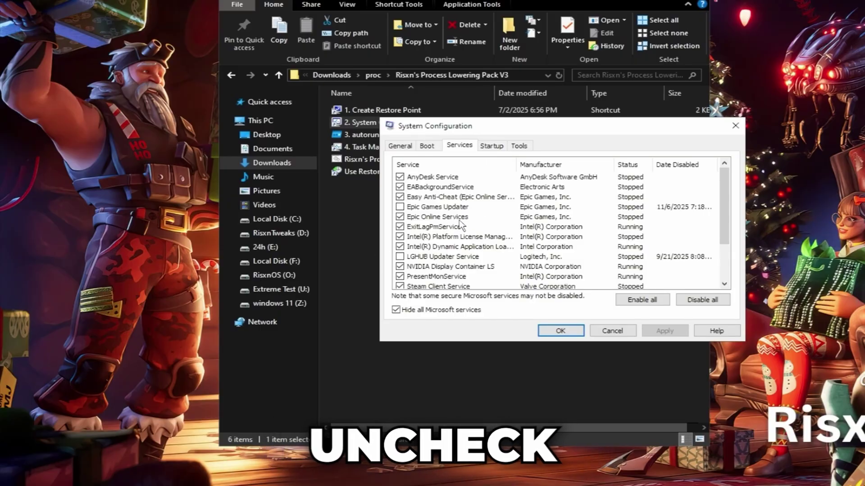
pyautogui.click(446, 207)
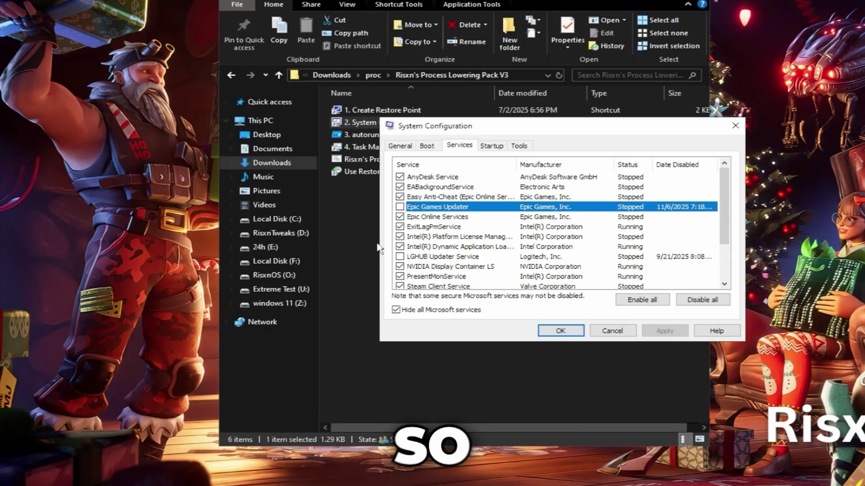
pyautogui.click(425, 257)
pyautogui.scroll(-2, 503, 263)
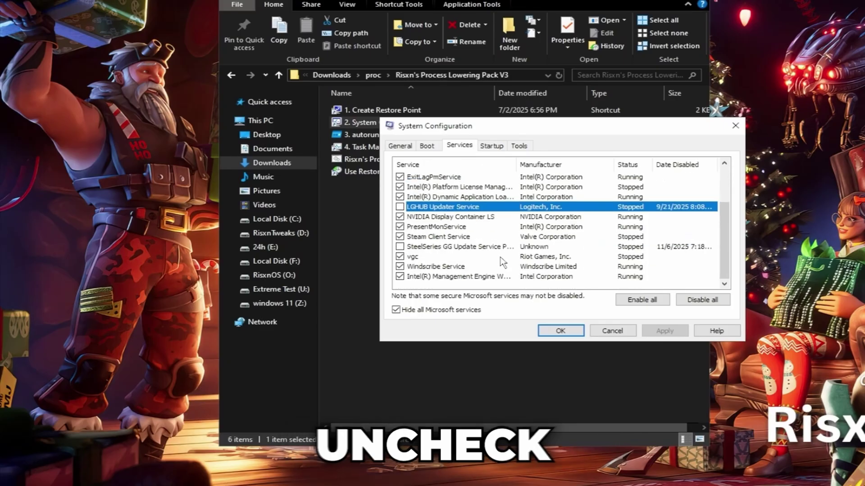
pyautogui.click(428, 249)
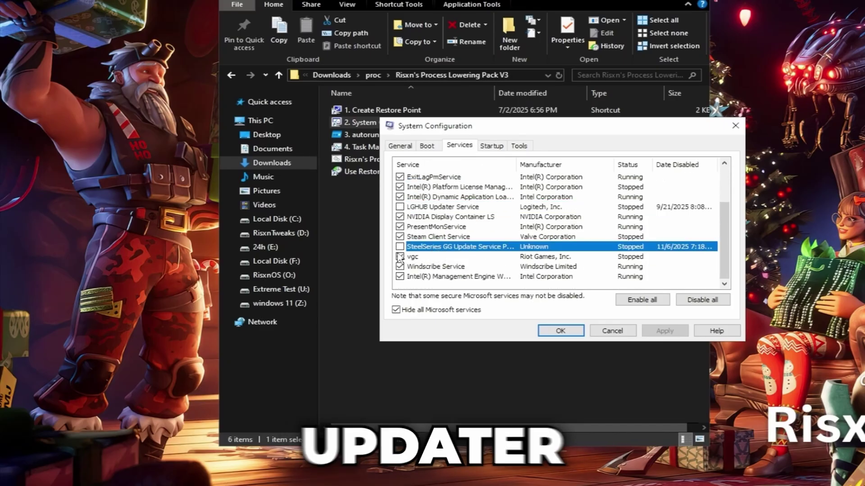
pyautogui.scroll(2, 468, 221)
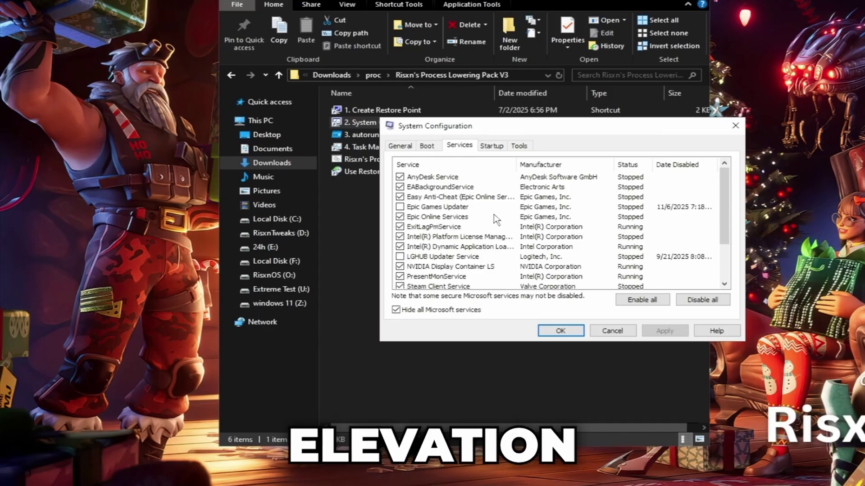
pyautogui.click(568, 330)
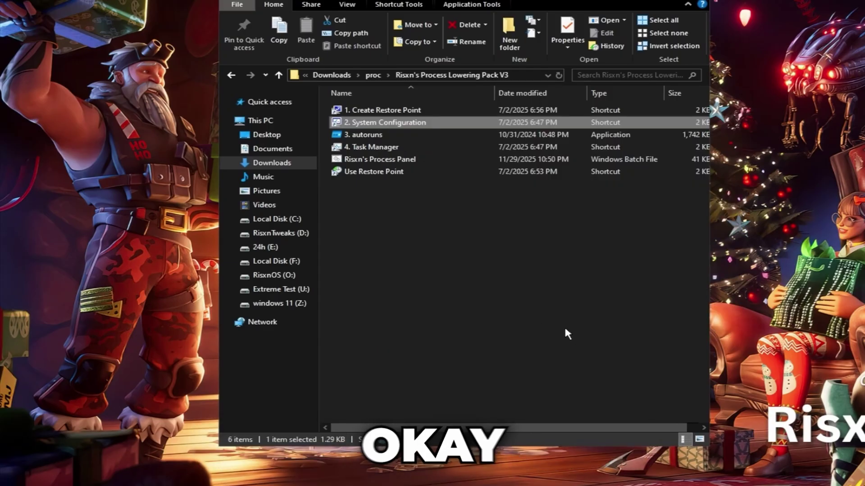
# Run Autoruns from the pack folder as administrator
pyautogui.click(316, 155)
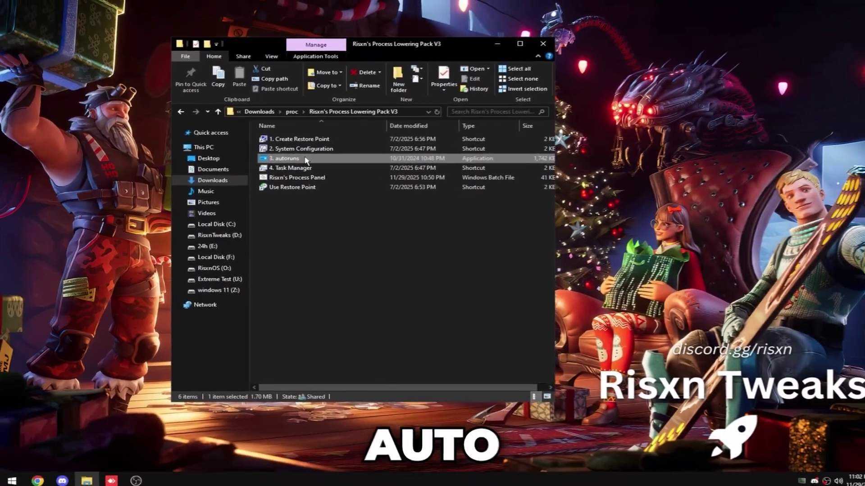
pyautogui.rightClick(308, 160)
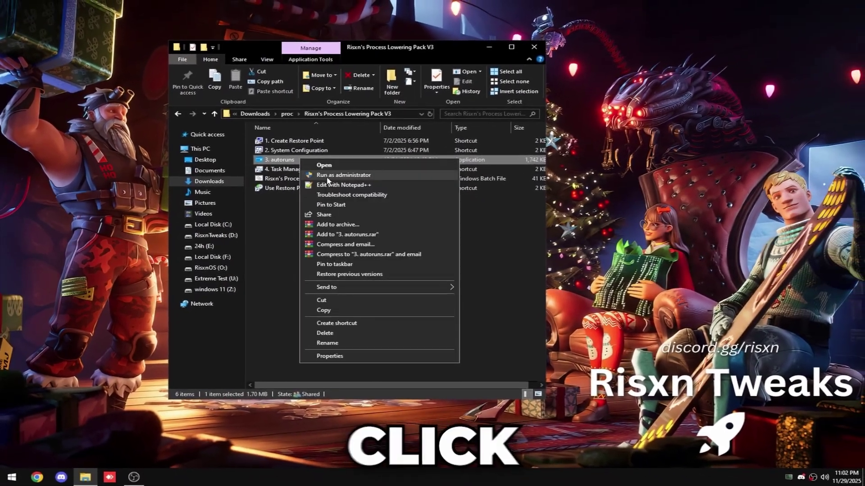
pyautogui.click(329, 176)
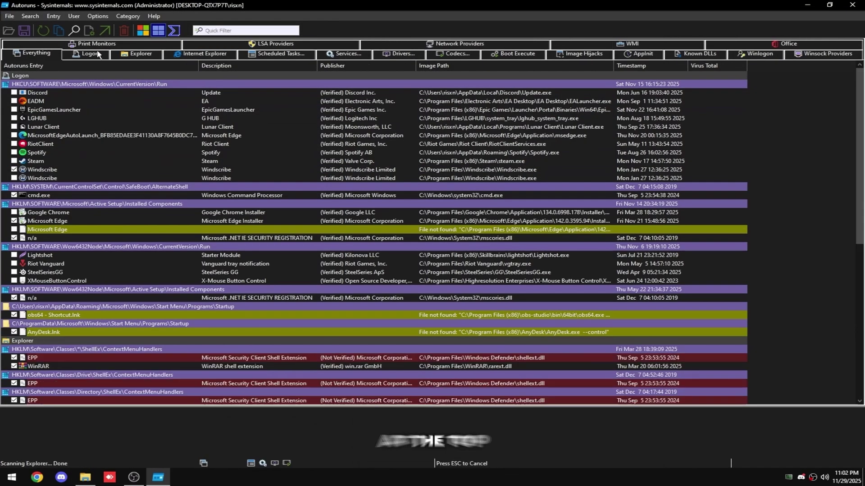
# Review the two n/a and the cmd.exe entries on Autoruns' Logon tab, then close Autoruns
pyautogui.click(95, 53)
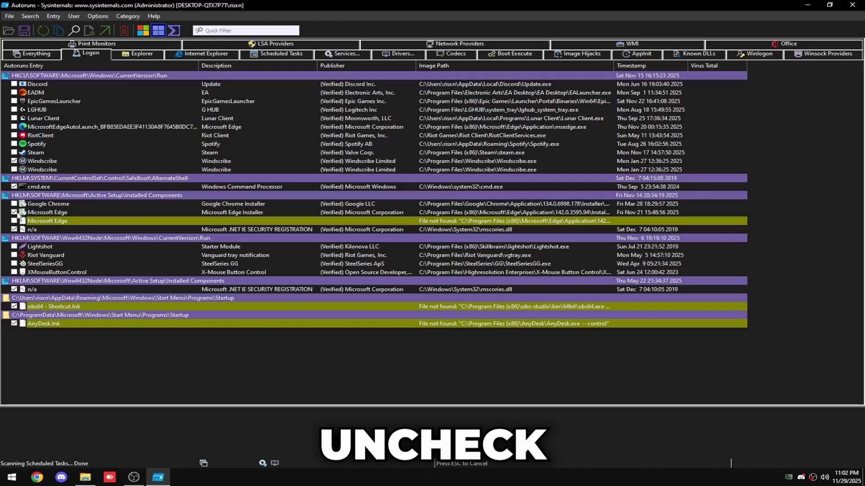
pyautogui.click(30, 230)
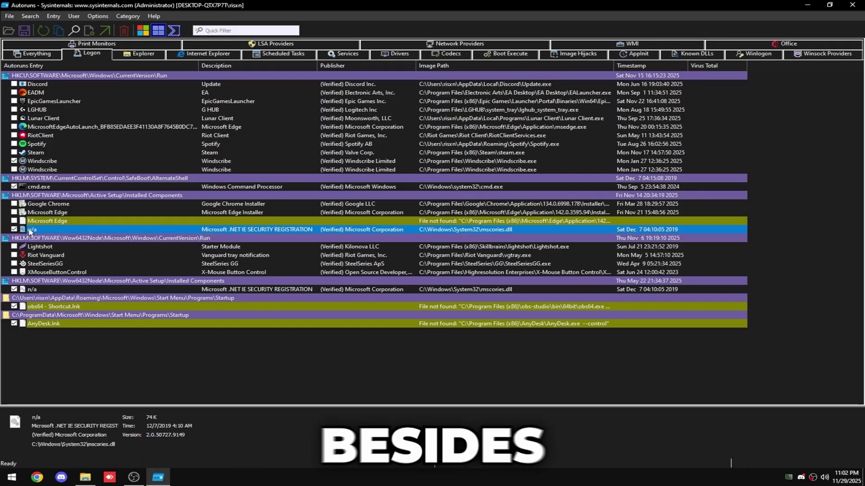
pyautogui.click(44, 291)
pyautogui.click(48, 187)
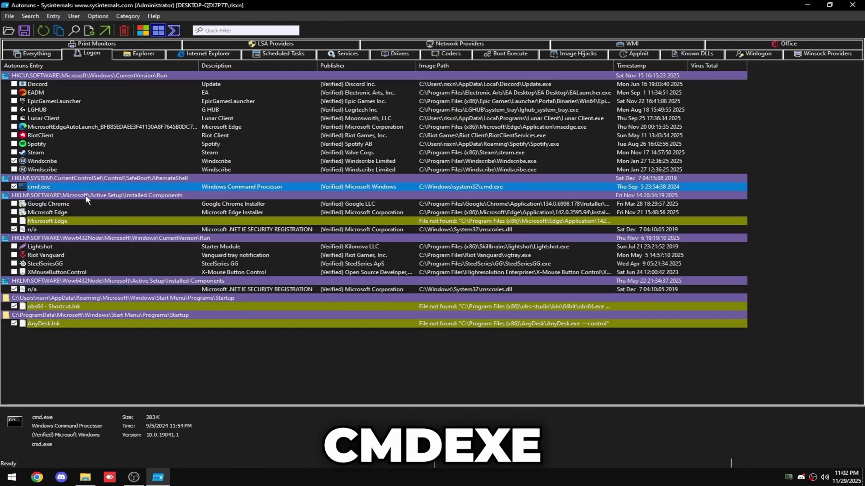
pyautogui.click(849, 5)
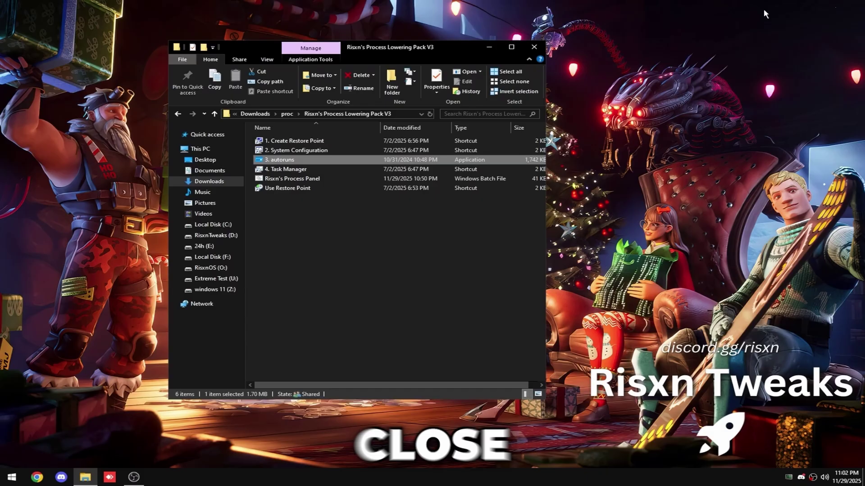
# Check that the five Startup apps in the pack's Task Manager, including OBS and AnyDesk, are disabled
pyautogui.doubleClick(287, 169)
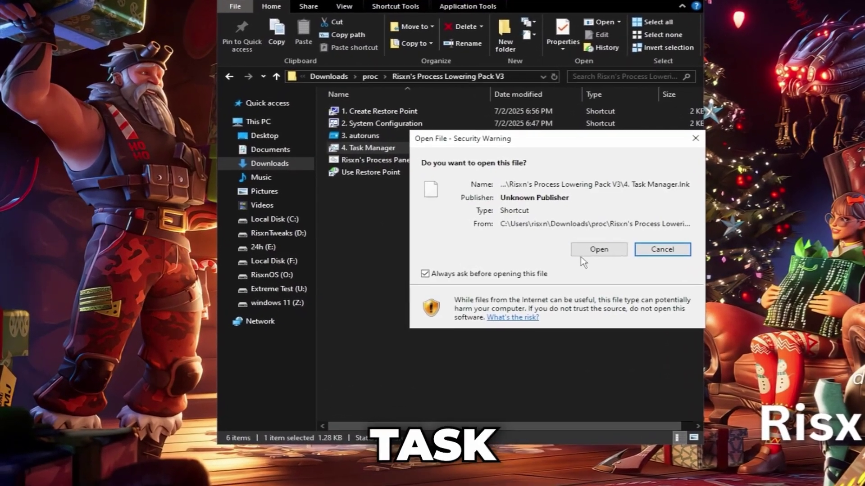
pyautogui.click(589, 250)
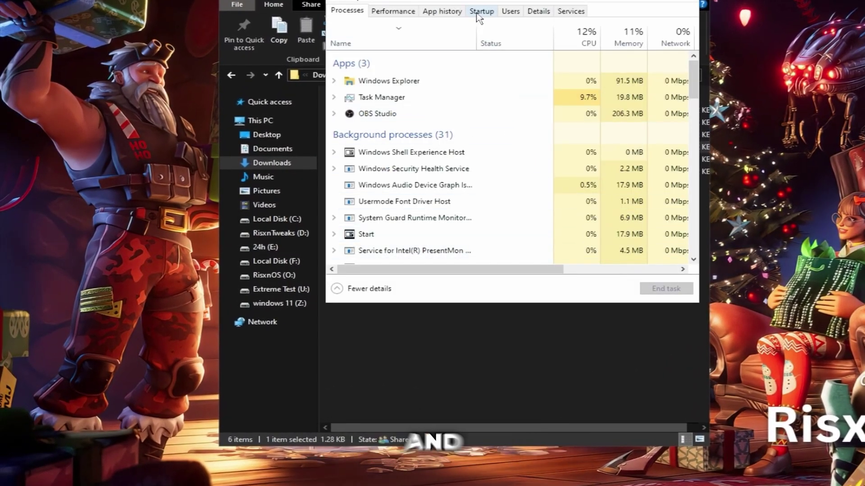
pyautogui.click(480, 14)
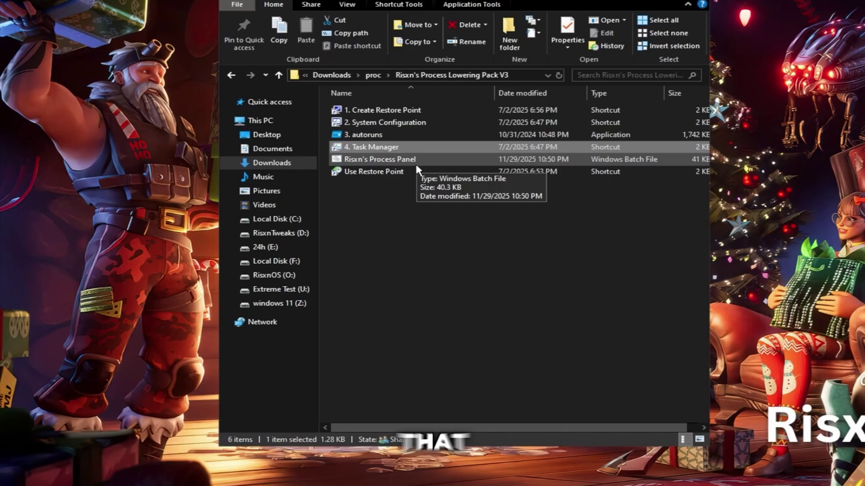
# Launch Risxn's Process Panel batch file from the pack folder with administrator rights
pyautogui.click(415, 165)
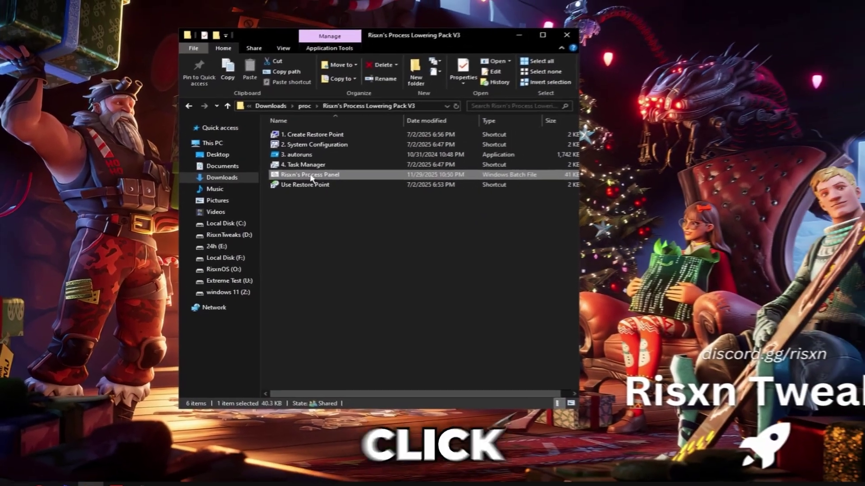
pyautogui.rightClick(293, 180)
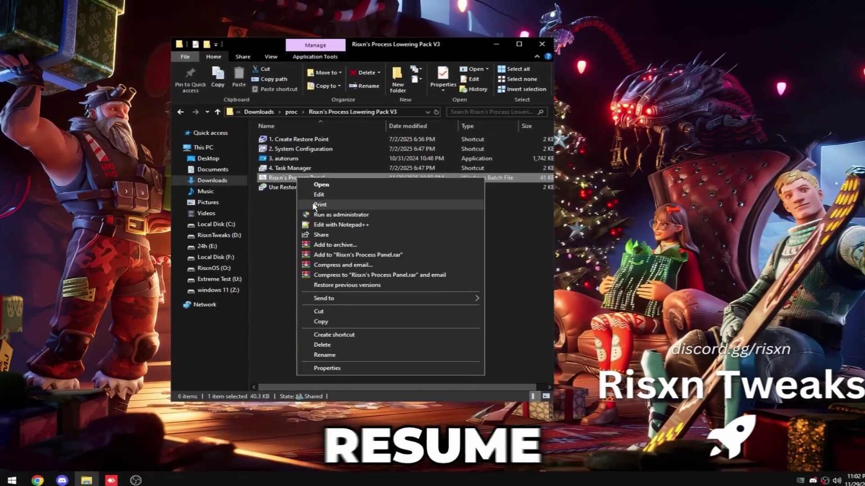
pyautogui.click(336, 214)
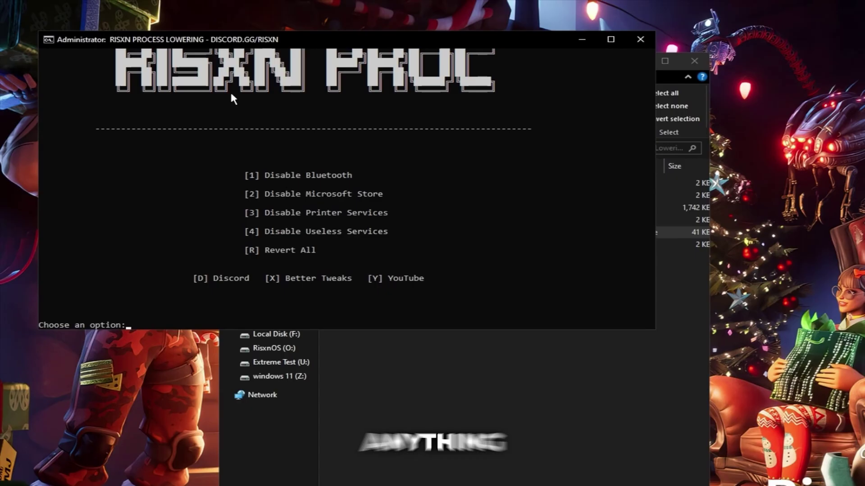
# Highlight the Disable Bluetooth and Disable Printer Services options, then clear the console selection
pyautogui.moveTo(360, 176); pyautogui.dragTo(249, 174)
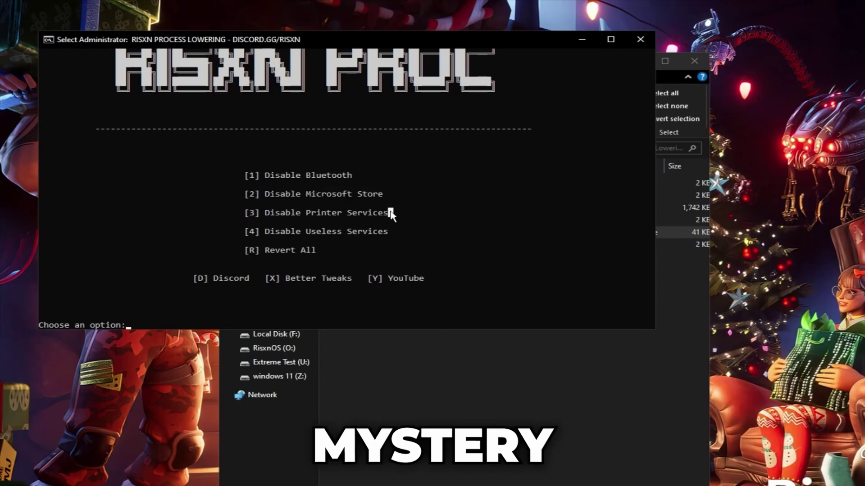
pyautogui.moveTo(392, 213); pyautogui.dragTo(259, 215)
pyautogui.moveTo(385, 224); pyautogui.dragTo(291, 231)
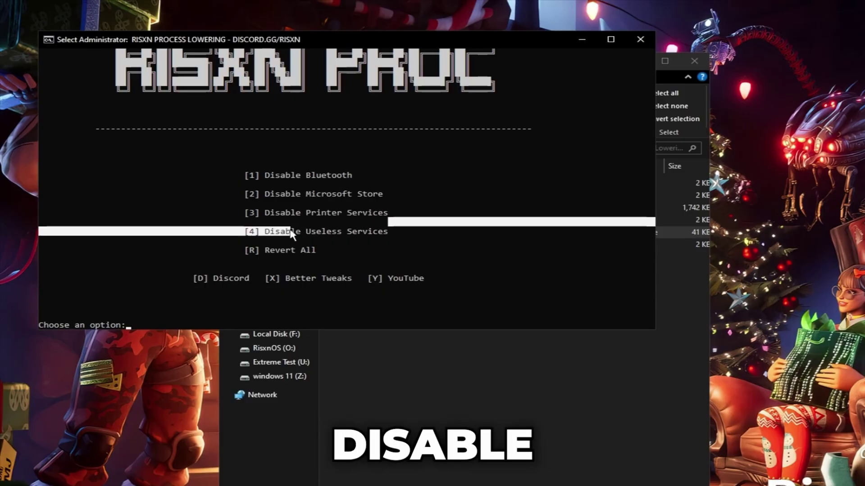
pyautogui.click(385, 240)
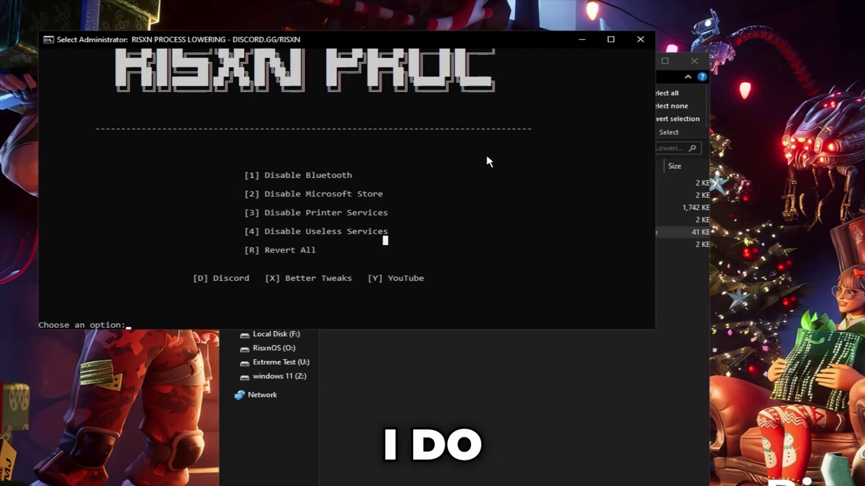
pyautogui.press('Escape')
pyautogui.write('1')
# Run panel options 1, 4, 3 and 4 for Bluetooth, printer and useless services, then close the console
pyautogui.press('Return')
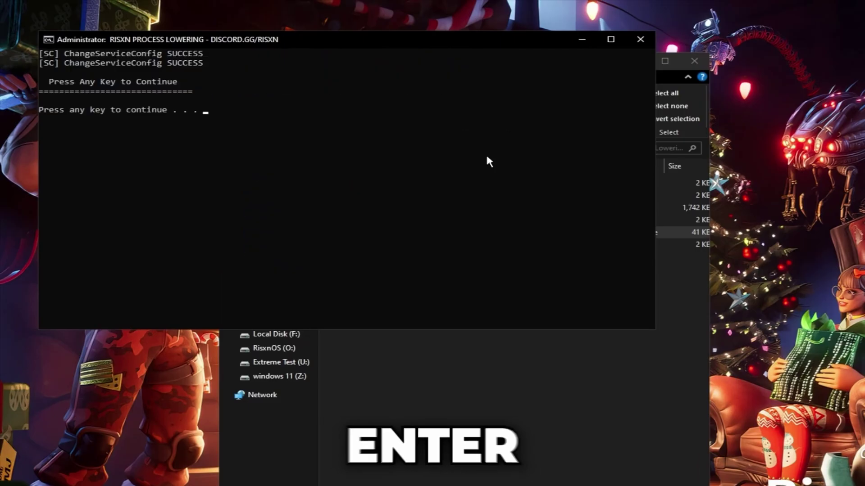
pyautogui.press('Return')
pyautogui.write('4')
pyautogui.press('Return')
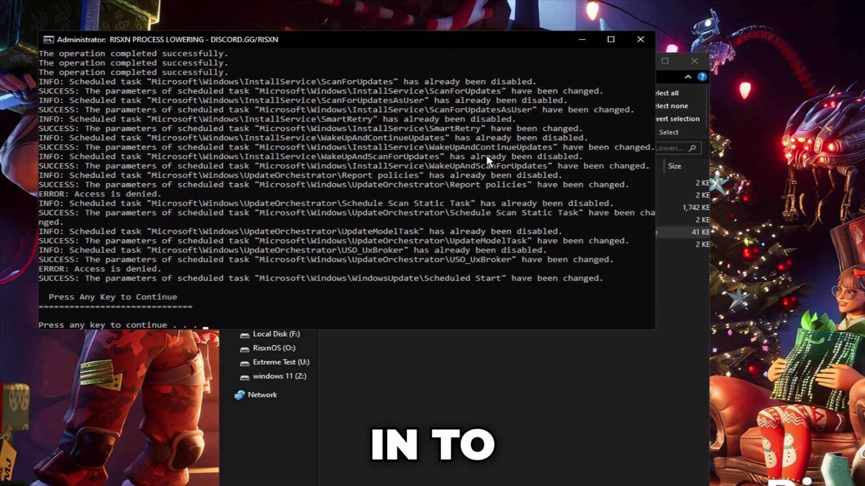
pyautogui.press('Return')
pyautogui.write('3')
pyautogui.press('Return')
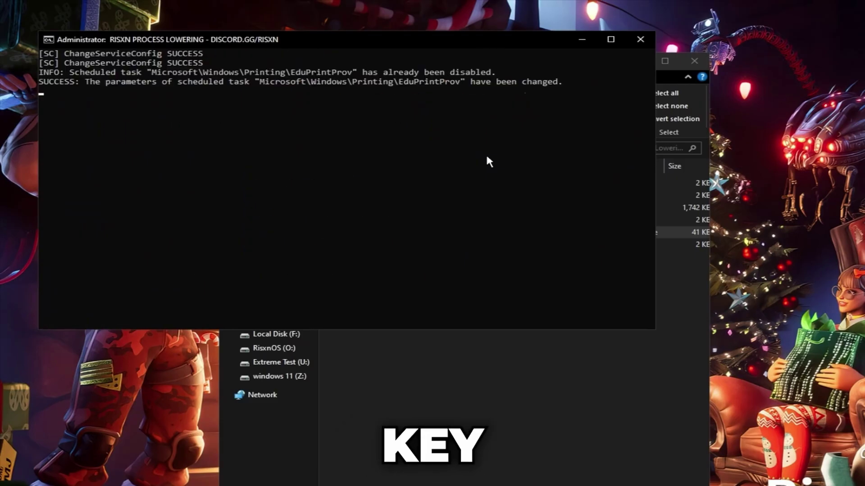
pyautogui.press('Return')
pyautogui.write('4')
pyautogui.press('Return')
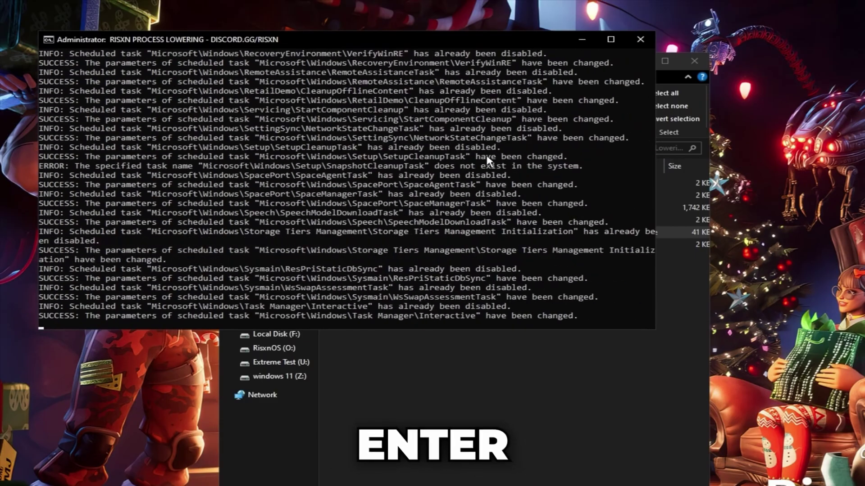
pyautogui.press('Return')
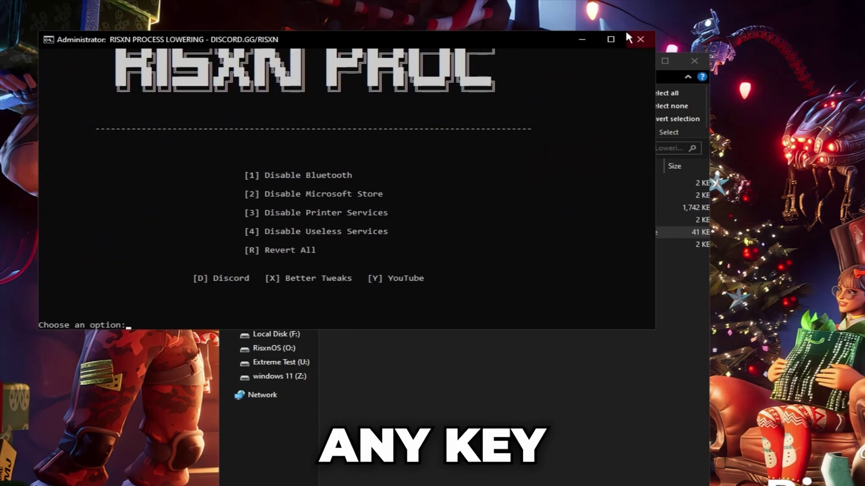
pyautogui.click(629, 39)
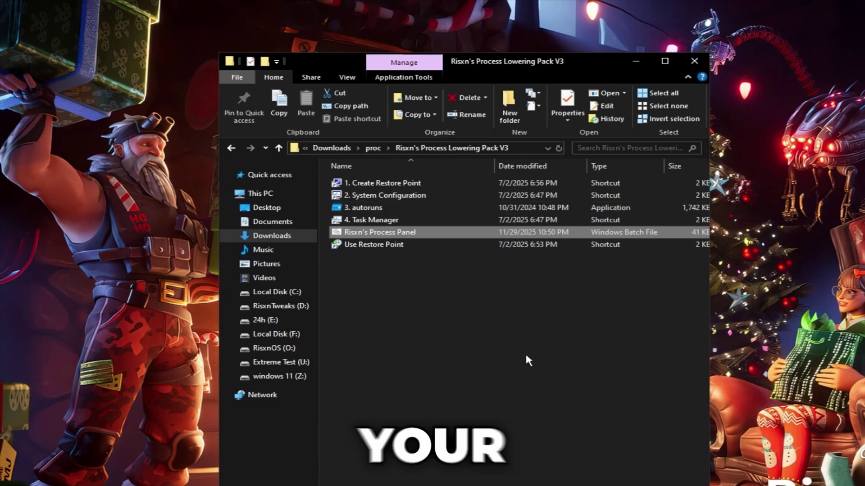
# Open Task Manager from the taskbar to view the CPU performance page with 64 processes
pyautogui.rightClick(297, 485)
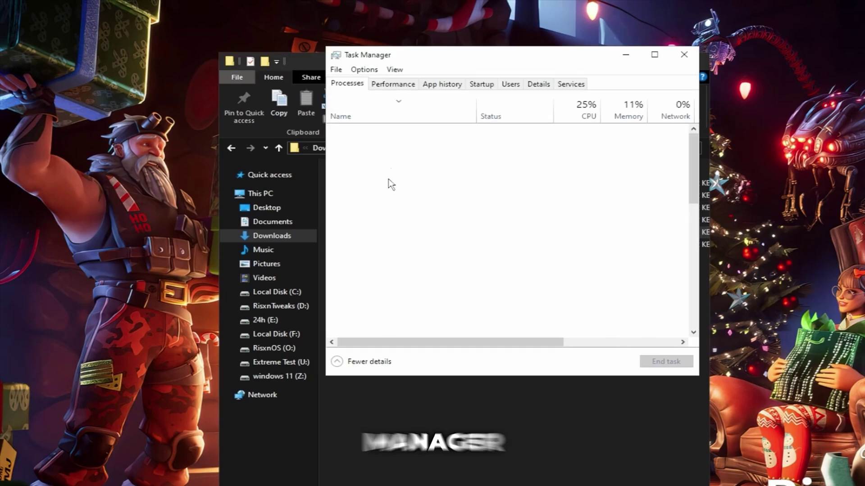
pyautogui.click(393, 84)
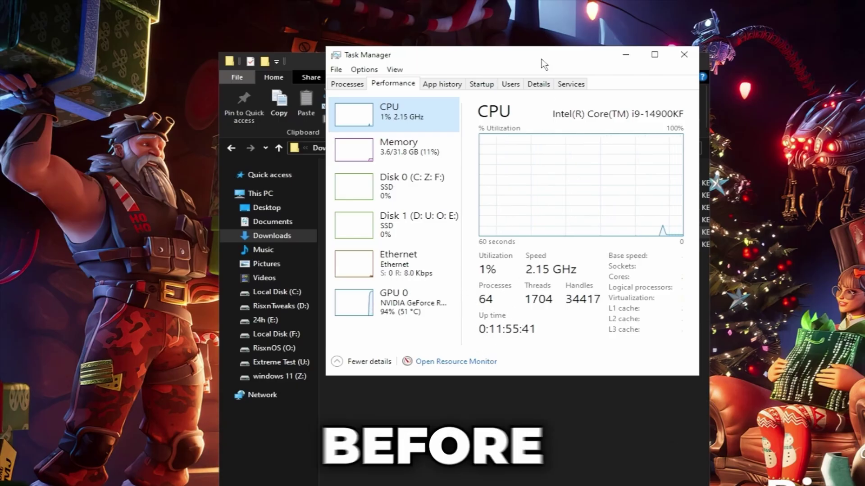
pyautogui.moveTo(544, 62); pyautogui.dragTo(551, 129)
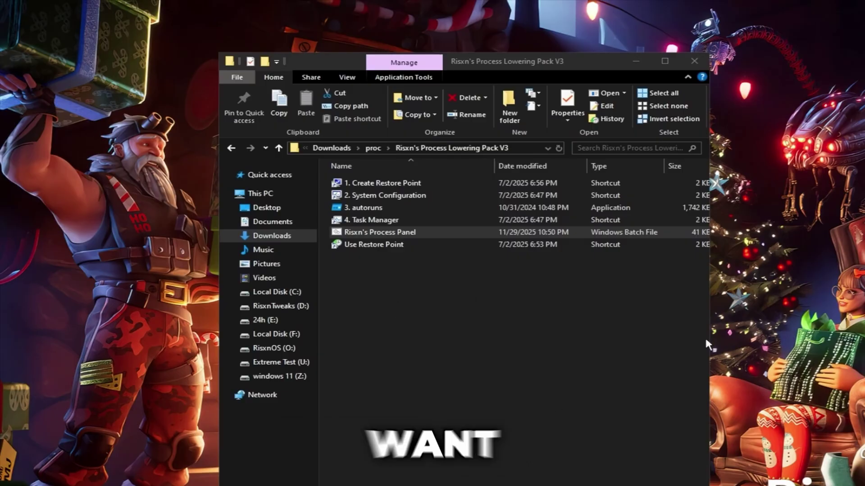
# Open the System Restore wizard with the Use Restore Point shortcut, then close it
pyautogui.click(367, 246)
pyautogui.doubleClick(367, 248)
pyautogui.click(605, 322)
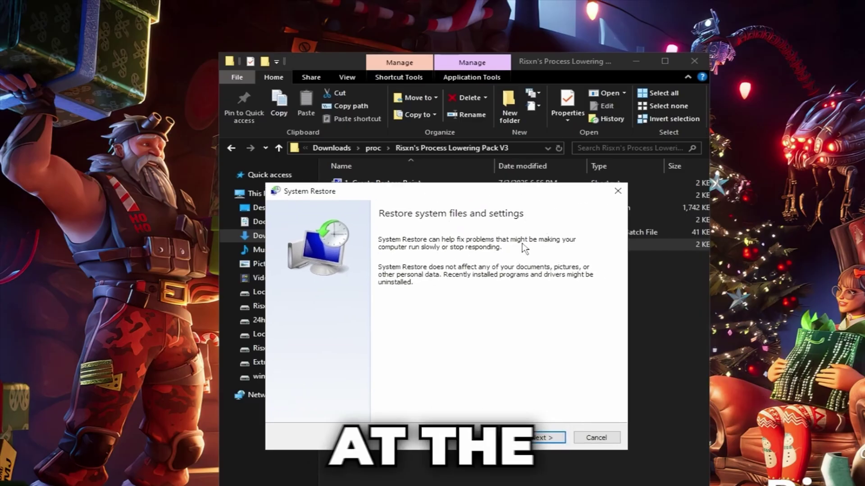
pyautogui.click(618, 190)
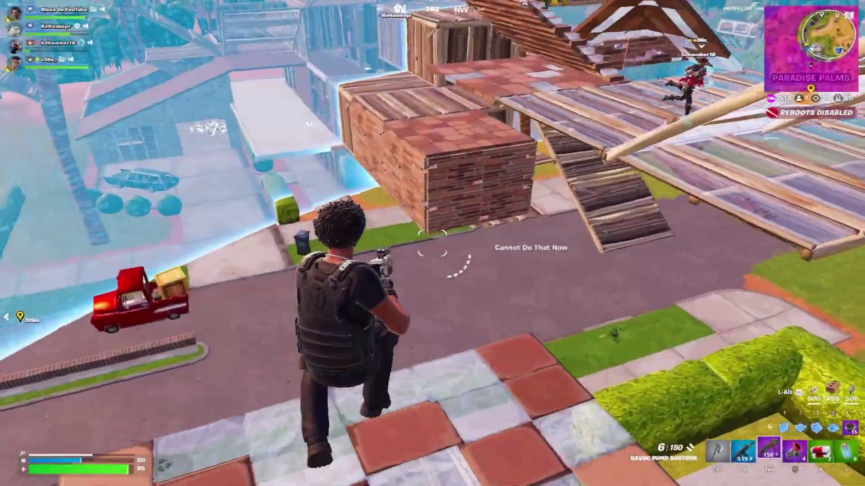